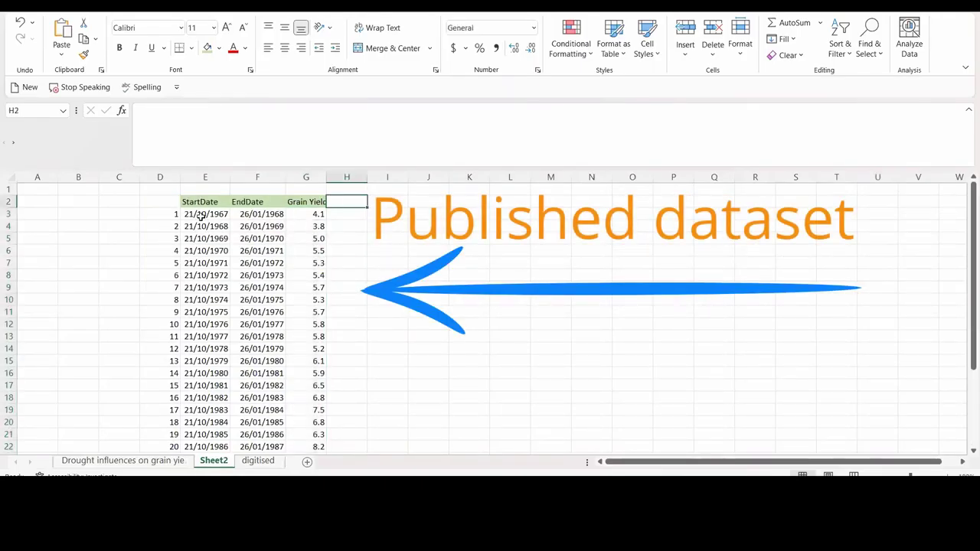
Step: Review the published StartDate, EndDate and Grain Yield rows on Sheet2
drag(201, 216, 233, 215)
scroll(233, 215, down, 3)
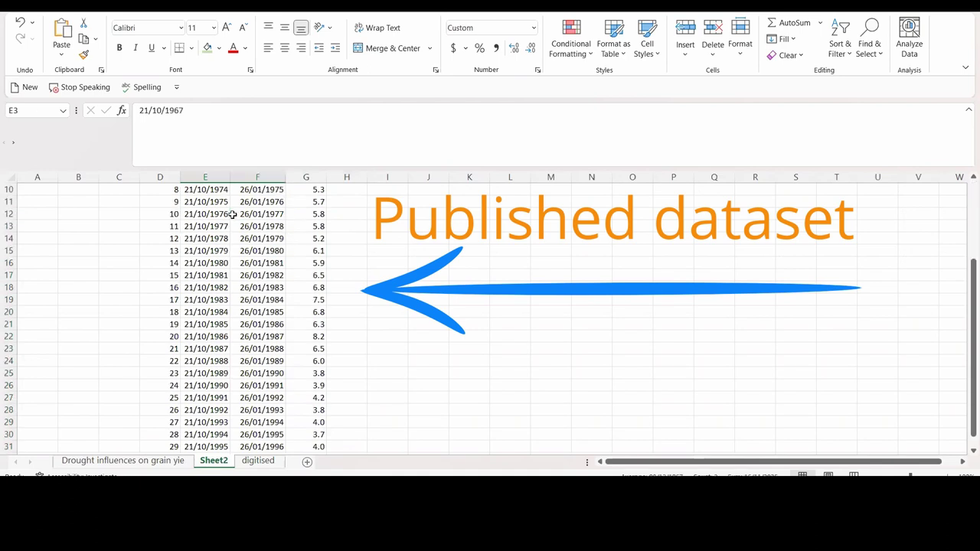
scroll(233, 215, down, 4)
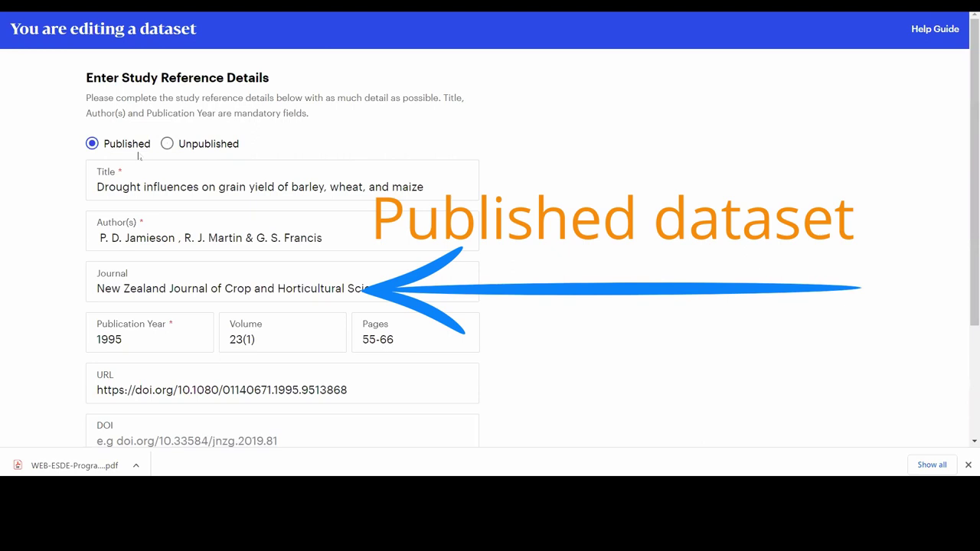
Step: Review the Lincoln, Canterbury site's nutrient, soil, harvest and defoliation details, then save the site
scroll(267, 171, down, 3)
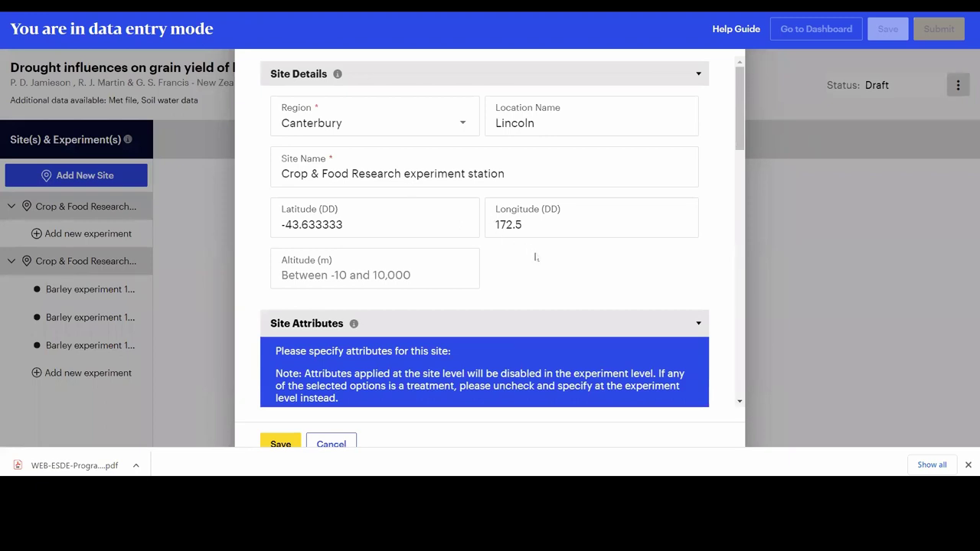
scroll(535, 257, down, 2)
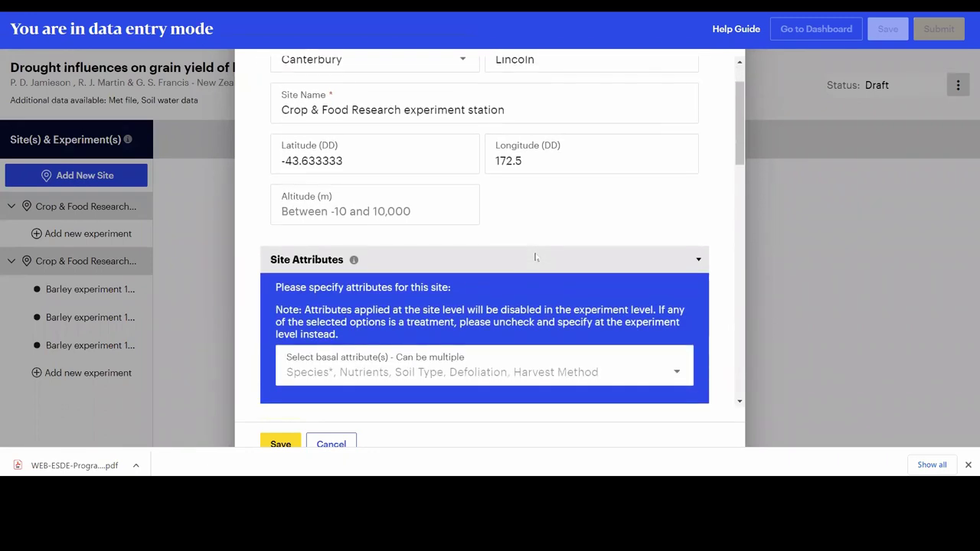
scroll(455, 276, down, 6)
scroll(456, 276, down, 5)
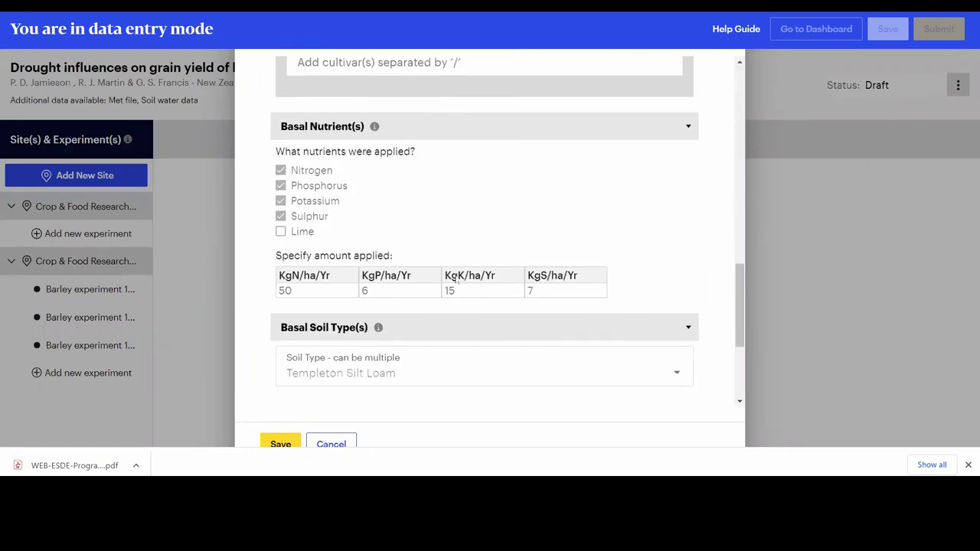
scroll(455, 281, down, 2)
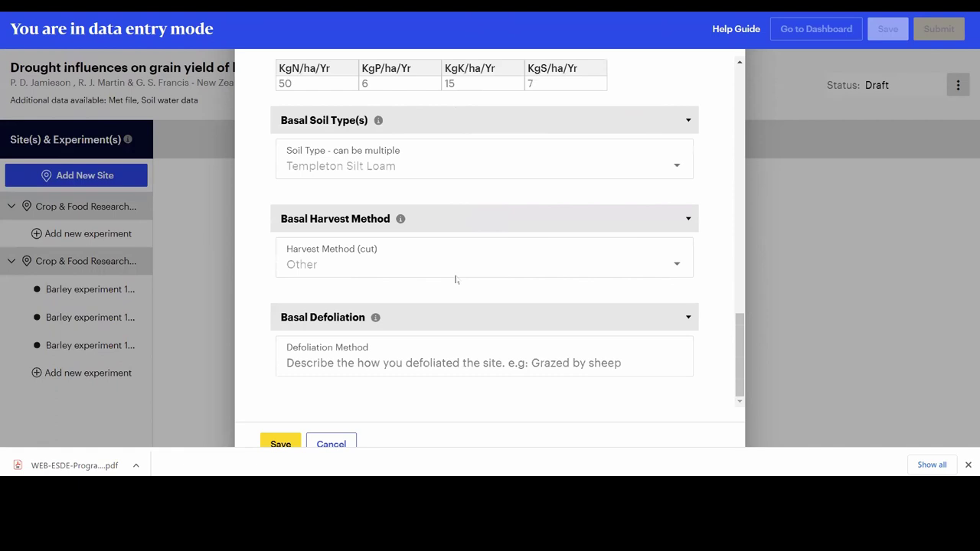
click(281, 443)
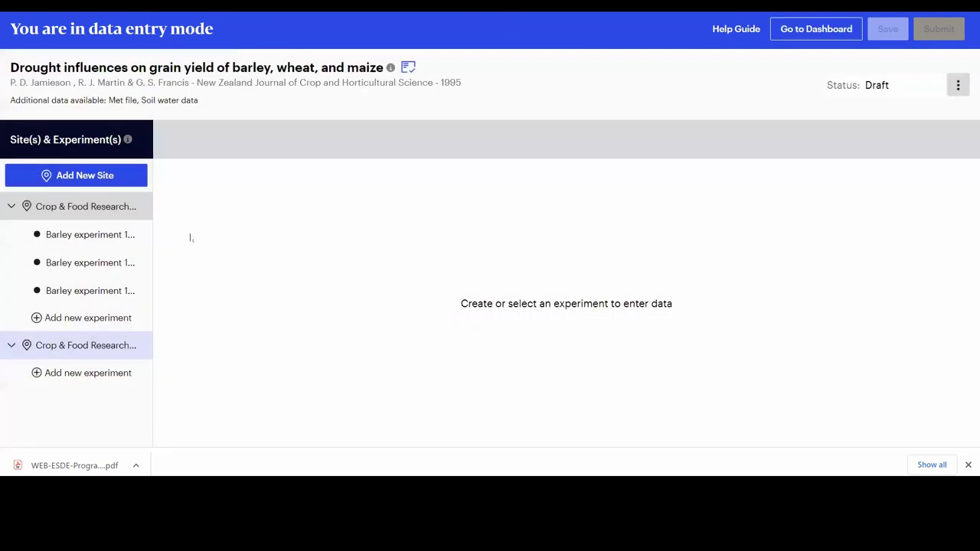
Step: Add a new experiment under the second site named 'multiple dates example'
click(124, 374)
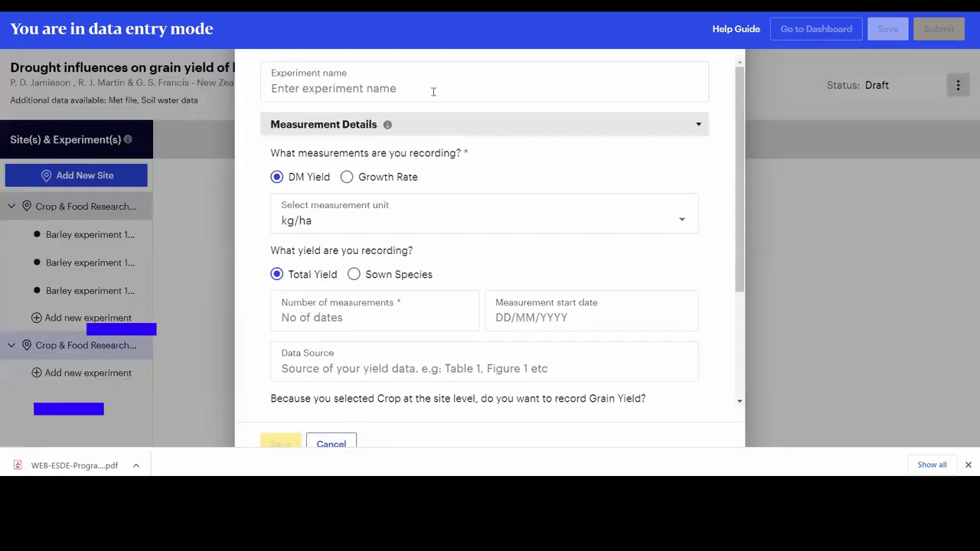
click(432, 90)
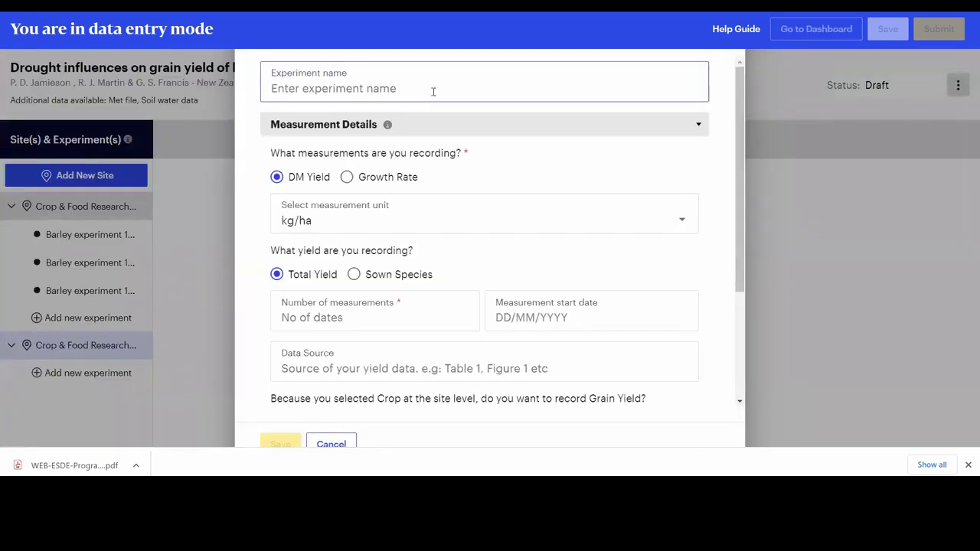
text(multiple )
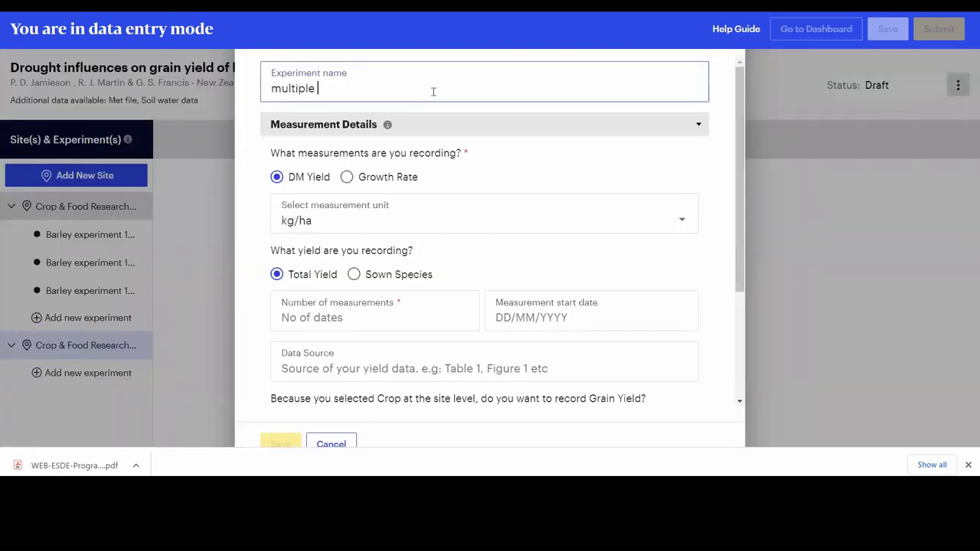
text(dates example)
Step: Measure the experiment in t/ha for sown species, then return to the Excel sheet
click(332, 217)
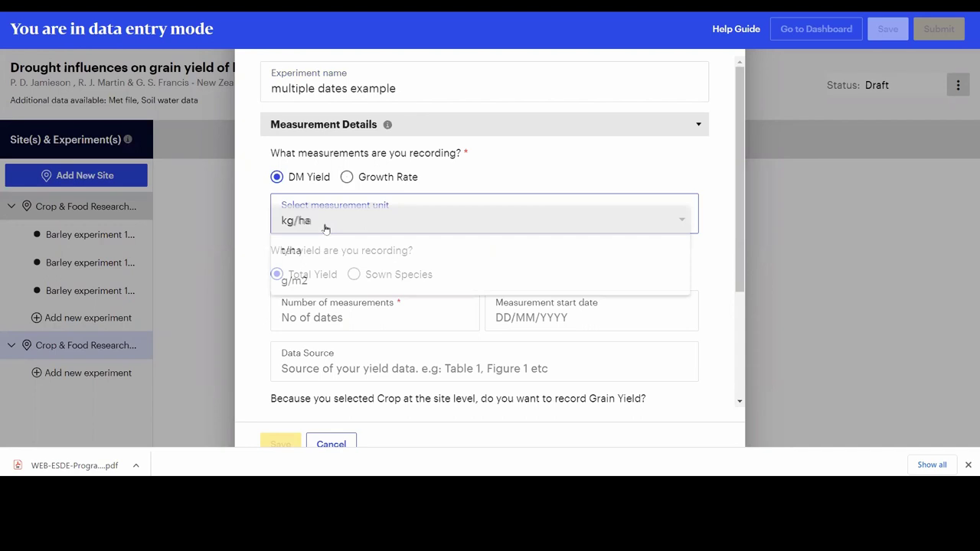
click(321, 258)
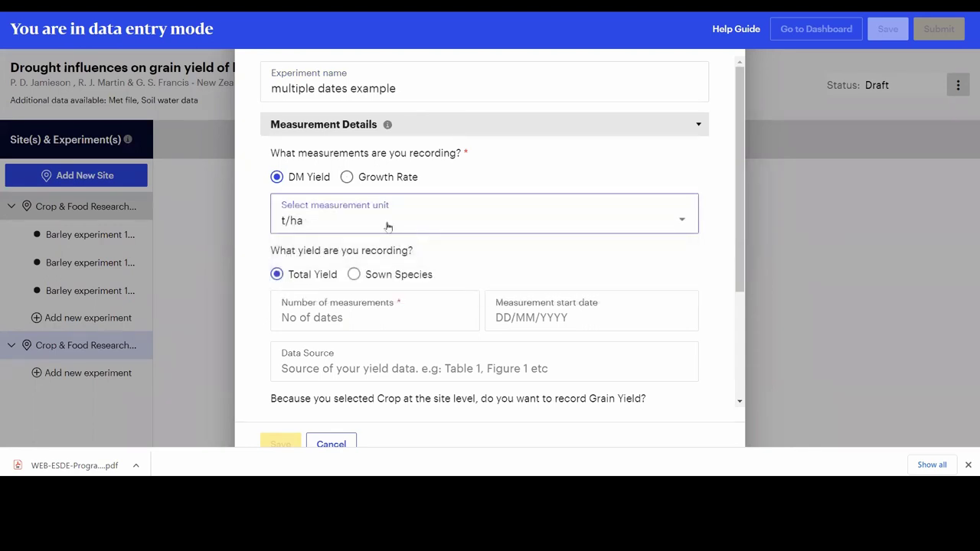
click(389, 278)
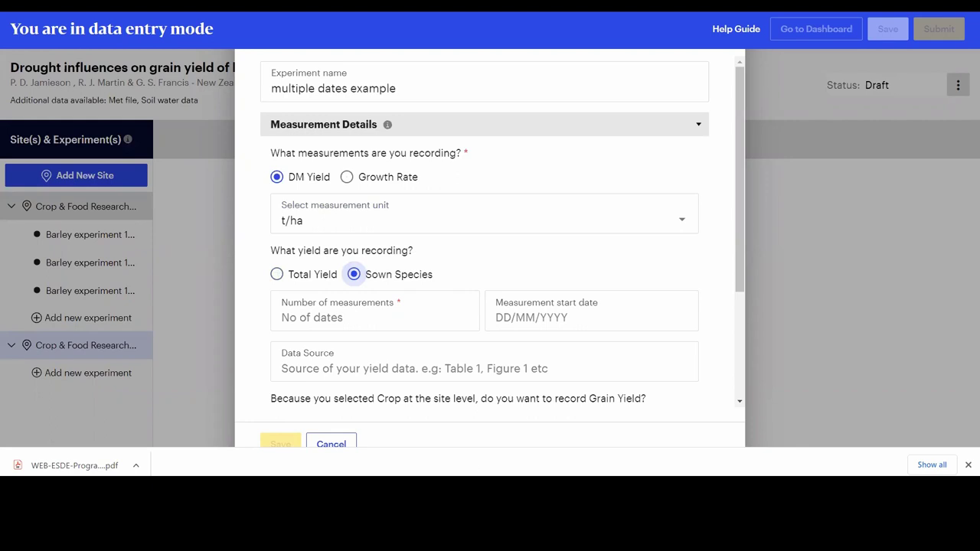
key(alt+Tab)
click(360, 201)
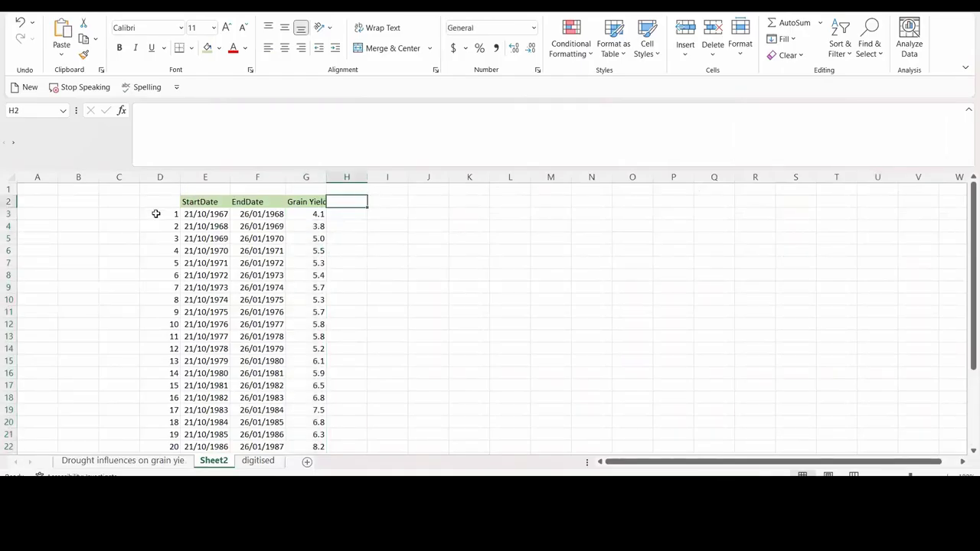
Step: Confirm the data spans 29 rows, from 21/10/1967 to the 21/10/1995–26/01/1996 season
click(200, 217)
drag(232, 217, 260, 217)
scroll(232, 214, down, 7)
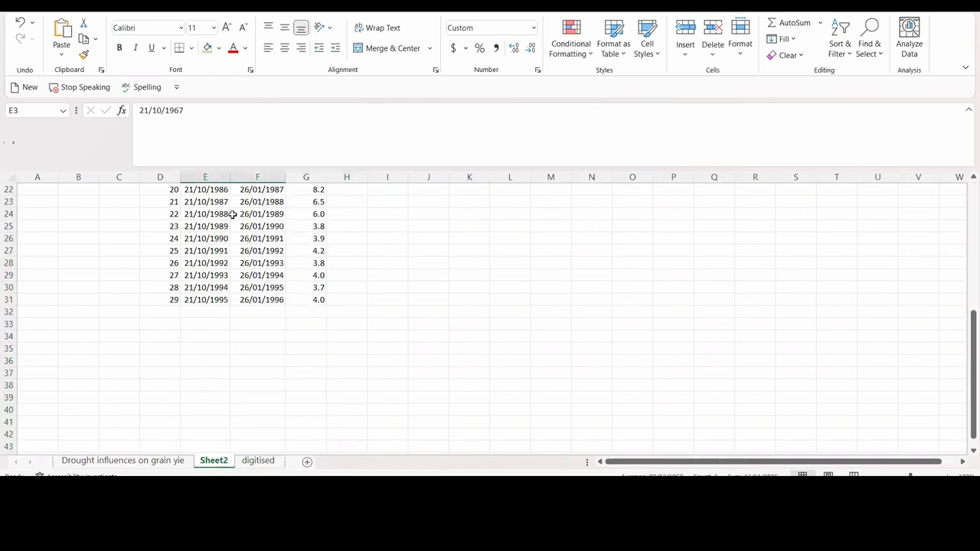
drag(197, 300, 265, 299)
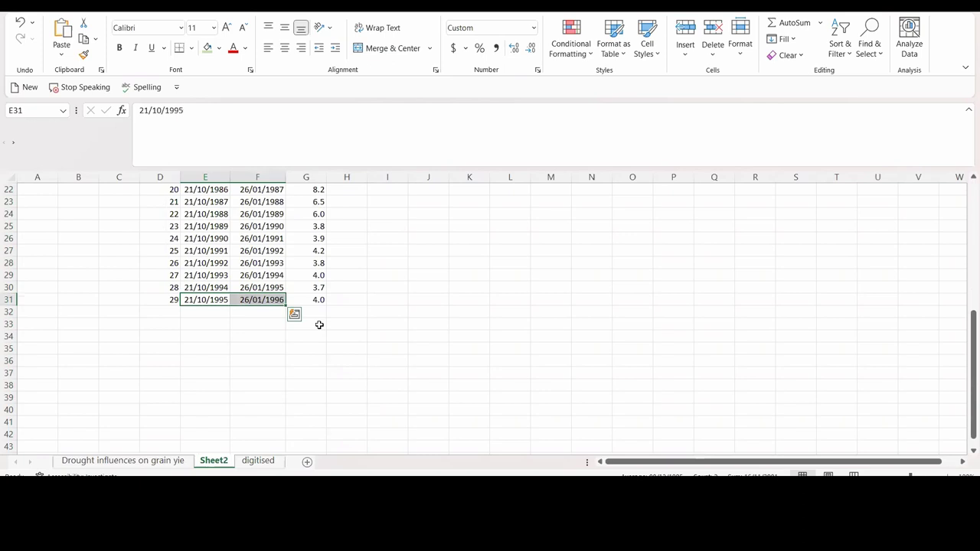
click(320, 325)
scroll(319, 324, up, 5)
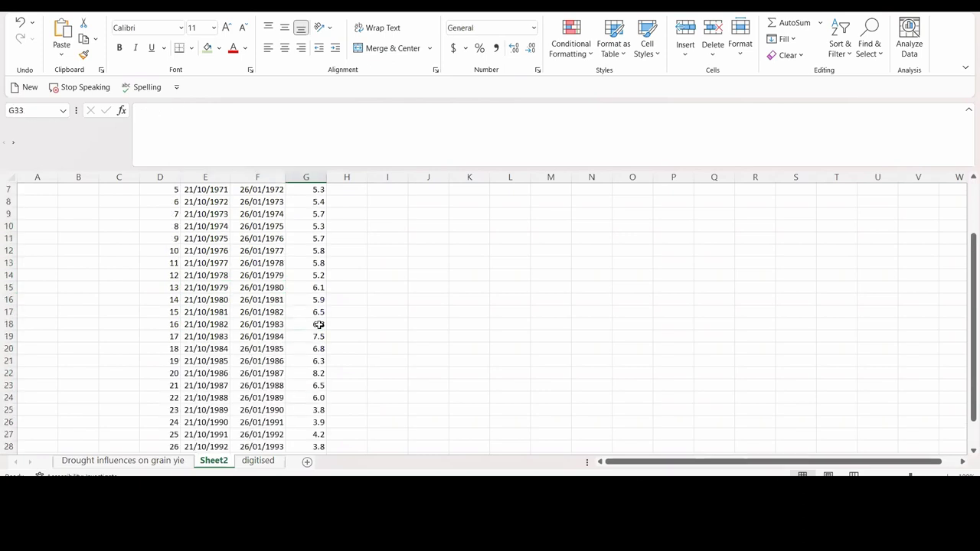
scroll(319, 325, up, 2)
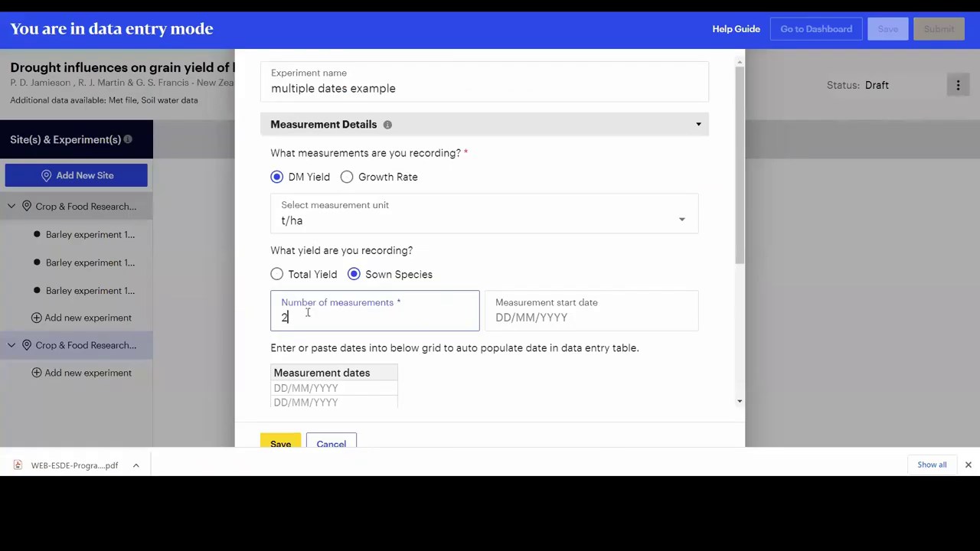
Step: Enter 'Table 5' as the experiment's data source
text(9)
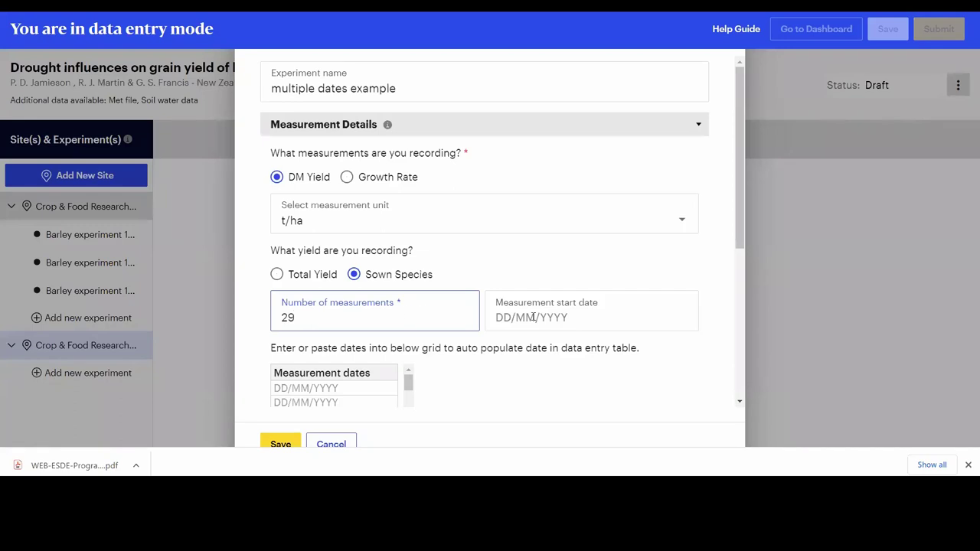
scroll(533, 316, down, 2)
scroll(533, 320, down, 1)
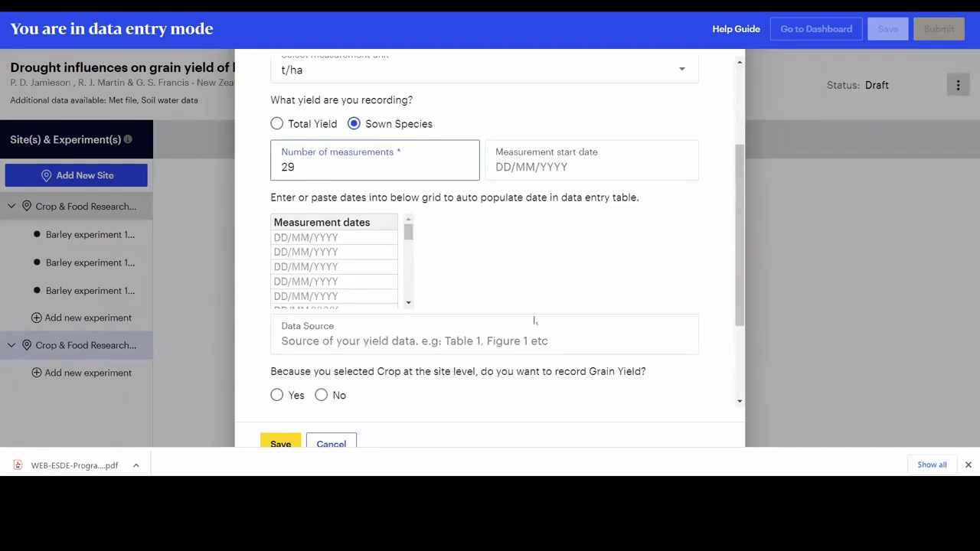
click(517, 299)
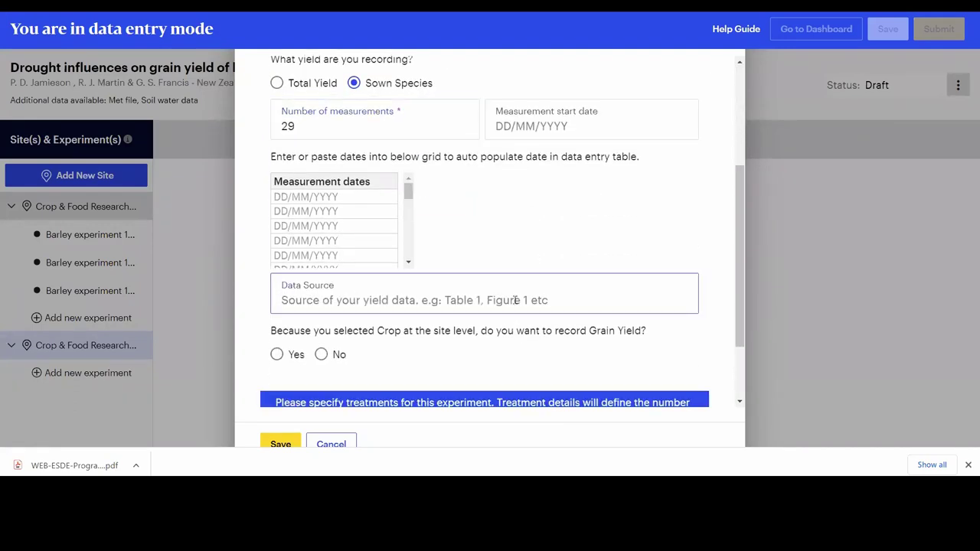
text(Table 5)
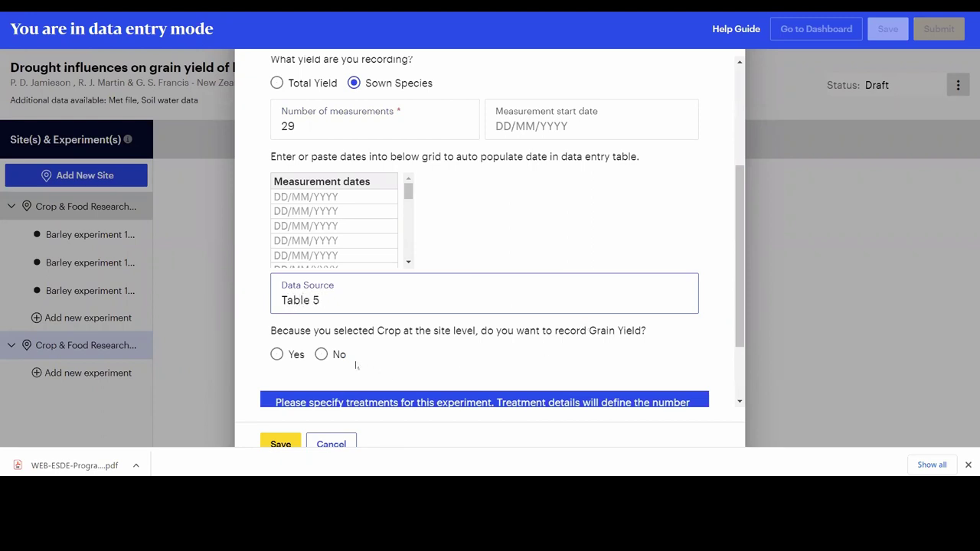
Step: Record Grain Yield, leave all treatments unselected, and save the experiment settings
click(296, 355)
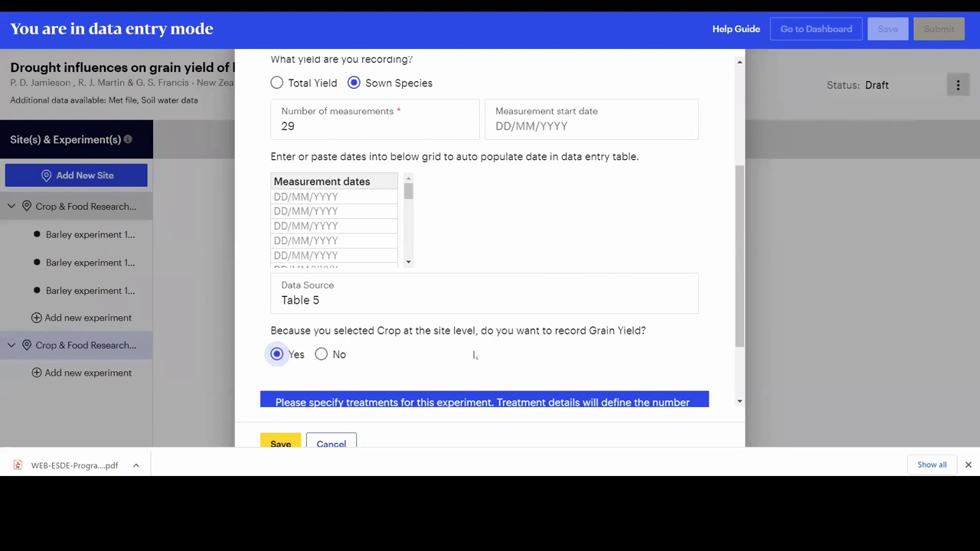
scroll(477, 356, down, 2)
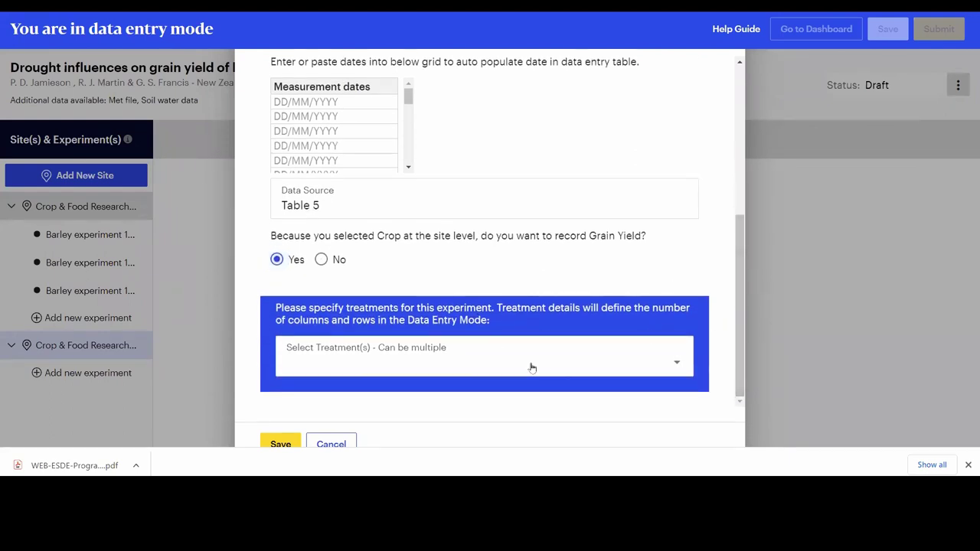
click(680, 366)
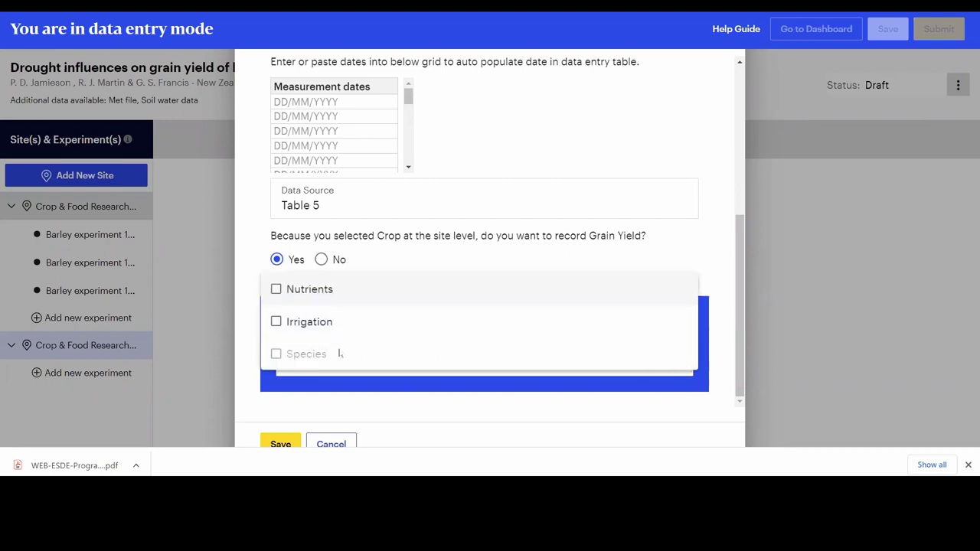
click(735, 287)
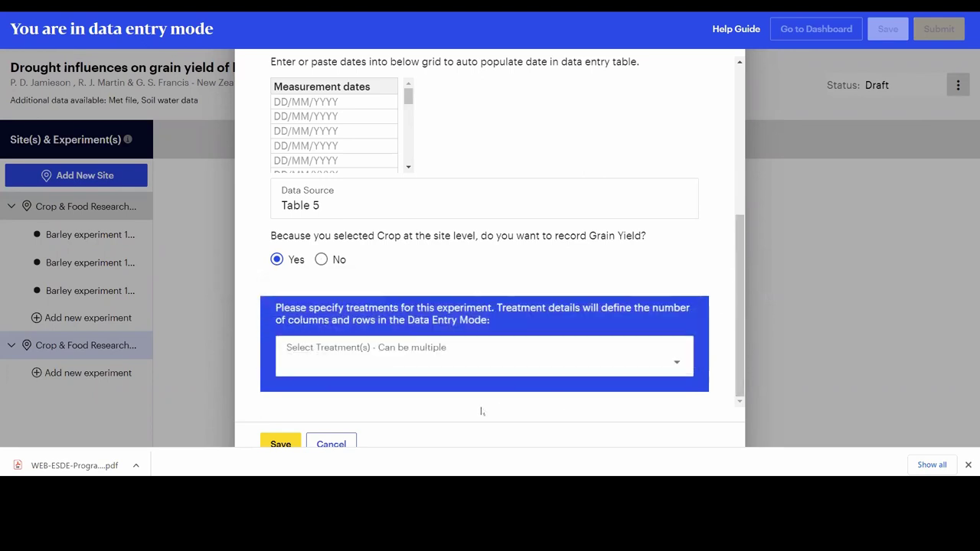
click(286, 442)
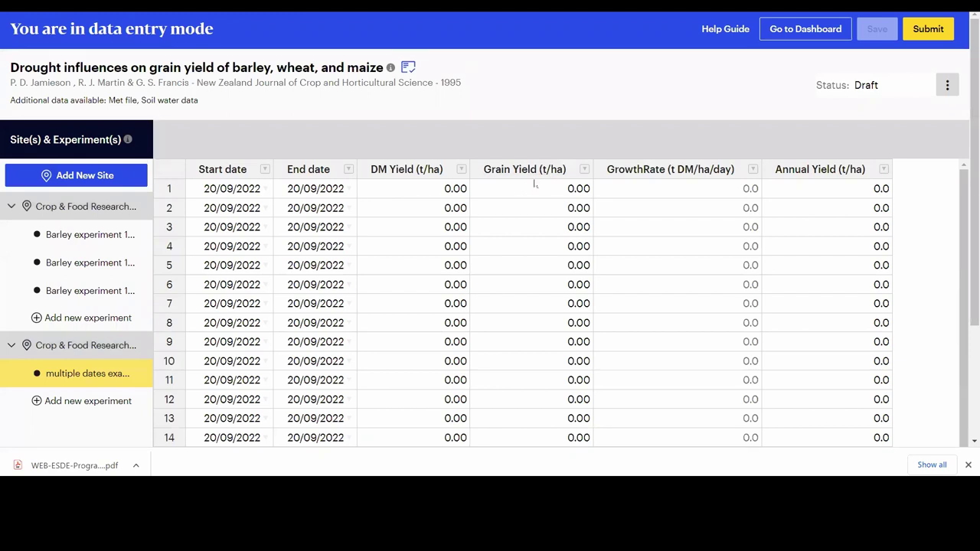
Step: Copy the 29 start and end dates from Excel cells E3:F31
scroll(343, 213, down, 10)
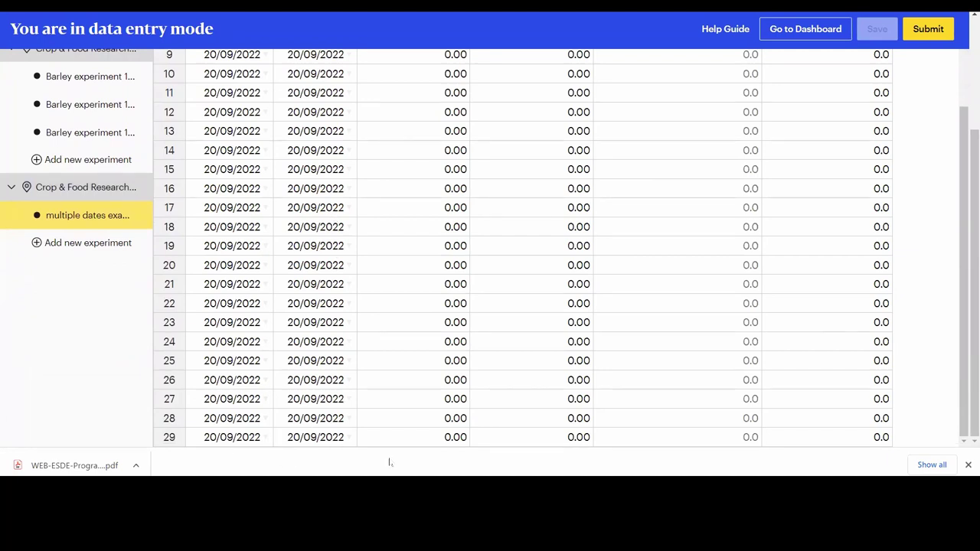
mouse_move(648, 457)
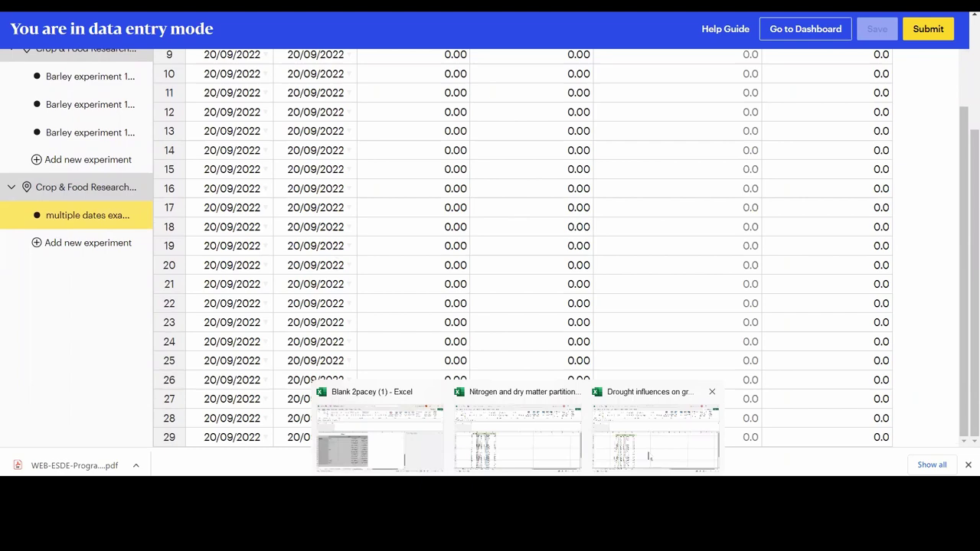
click(655, 432)
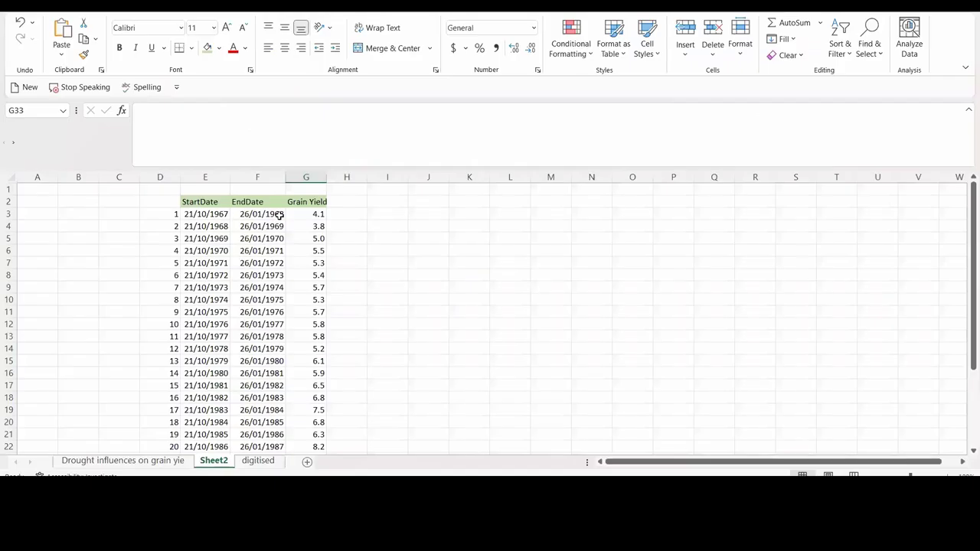
drag(205, 214, 248, 430)
key(ctrl+c)
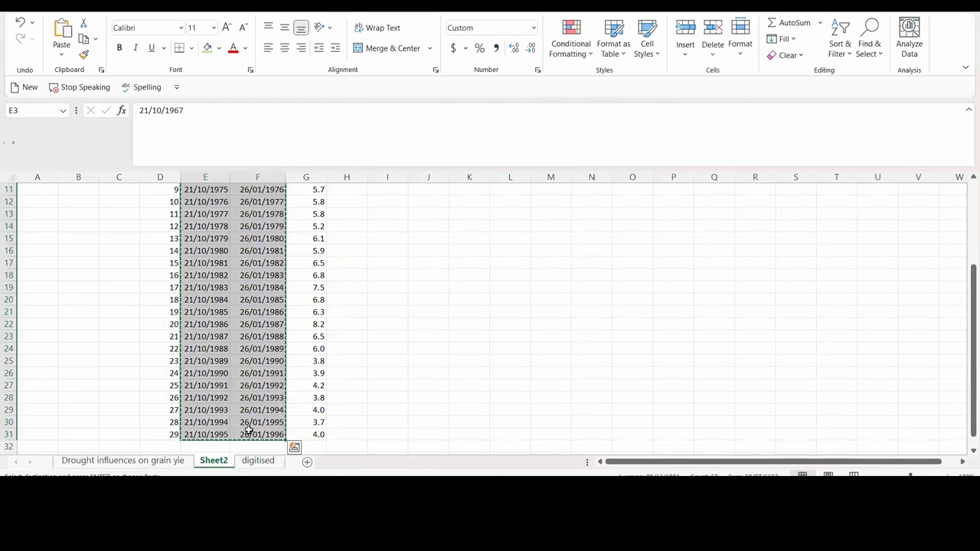
key(alt+Tab)
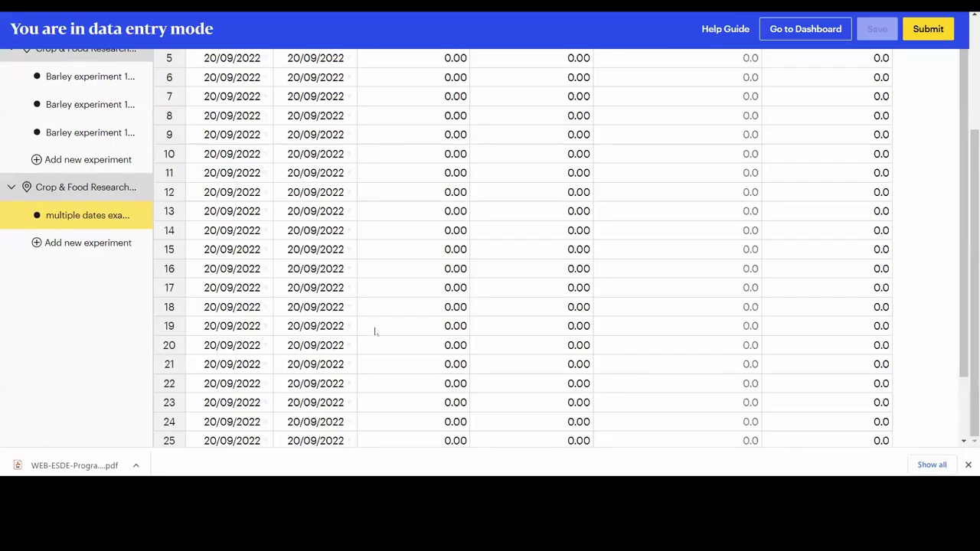
Step: Paste the 1967–1995 start and end dates into the grid from row 1
scroll(251, 170, up, 5)
click(248, 166)
key(ctrl+v)
Step: Select the 29 grain yield values in Excel column G
scroll(331, 213, up, 3)
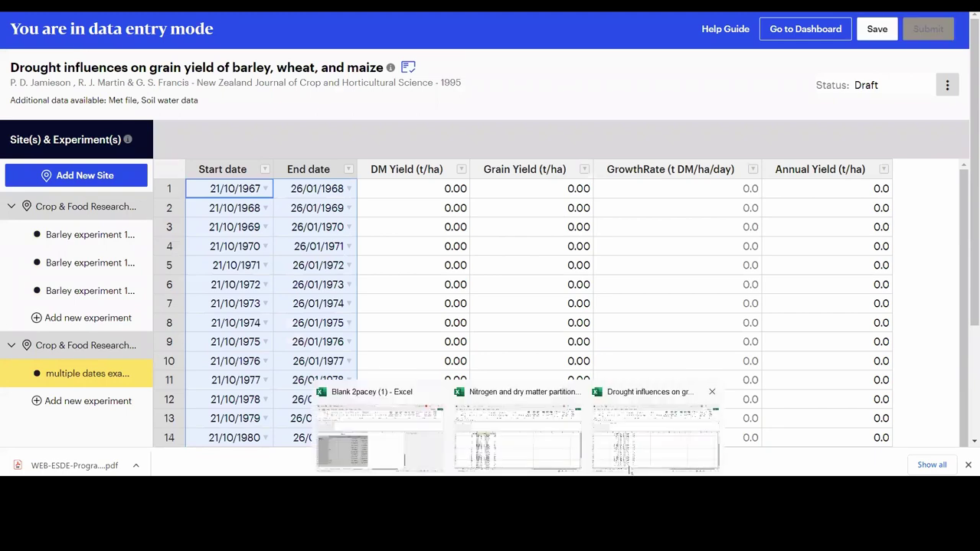
key(alt+Tab)
drag(317, 213, 307, 336)
Step: Paste the 29 grain yields, 4.10 through 4.00, into the Grain Yield (t/ha) column
key(ctrl+c)
mouse_move(433, 481)
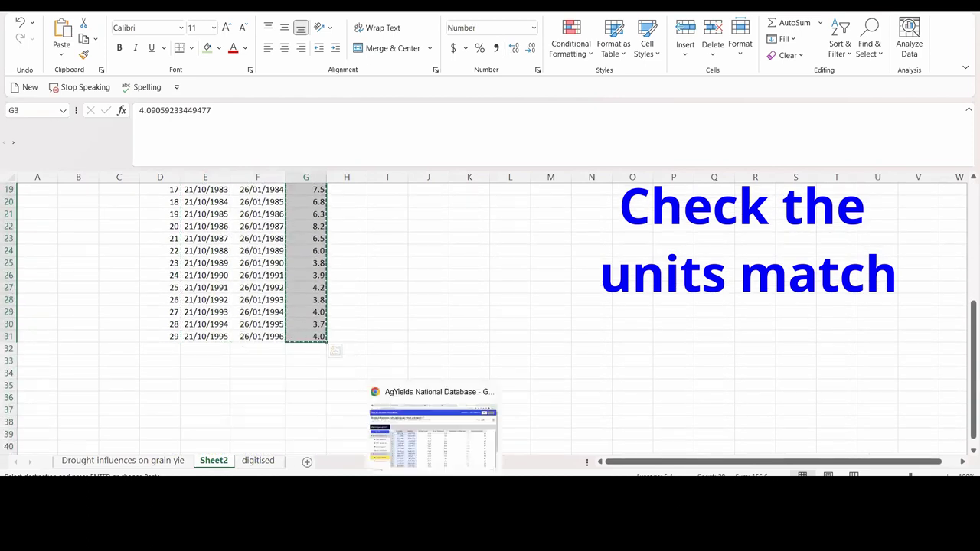
click(432, 428)
click(544, 192)
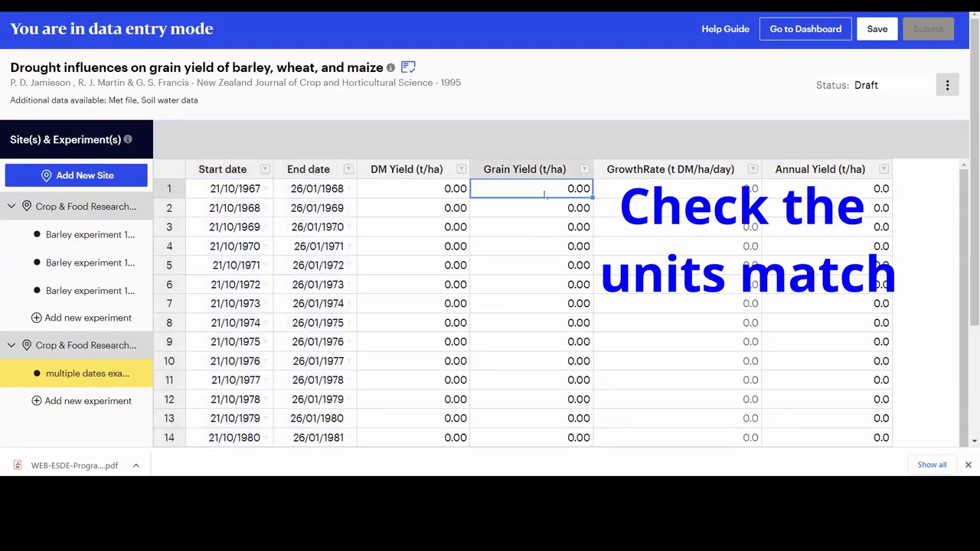
key(ctrl+v)
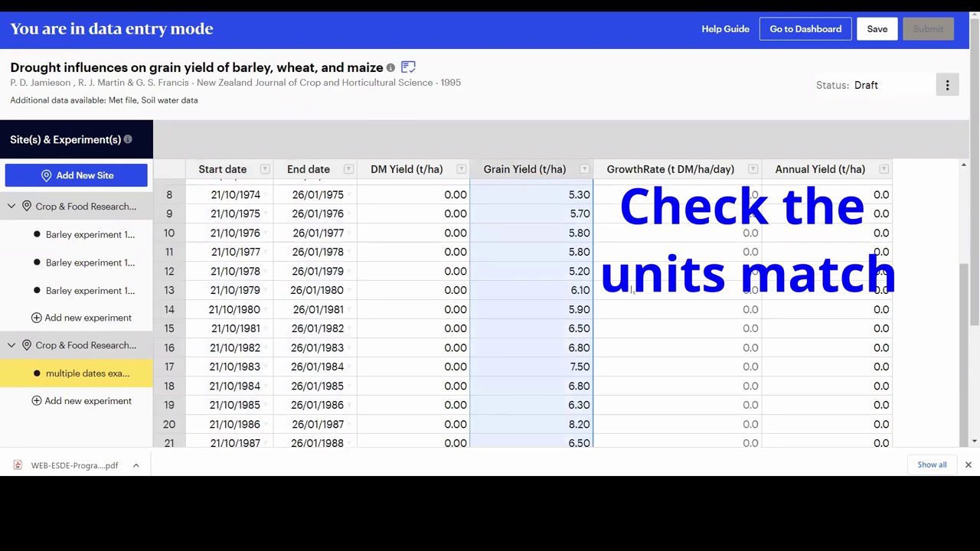
click(632, 290)
scroll(632, 290, up, 2)
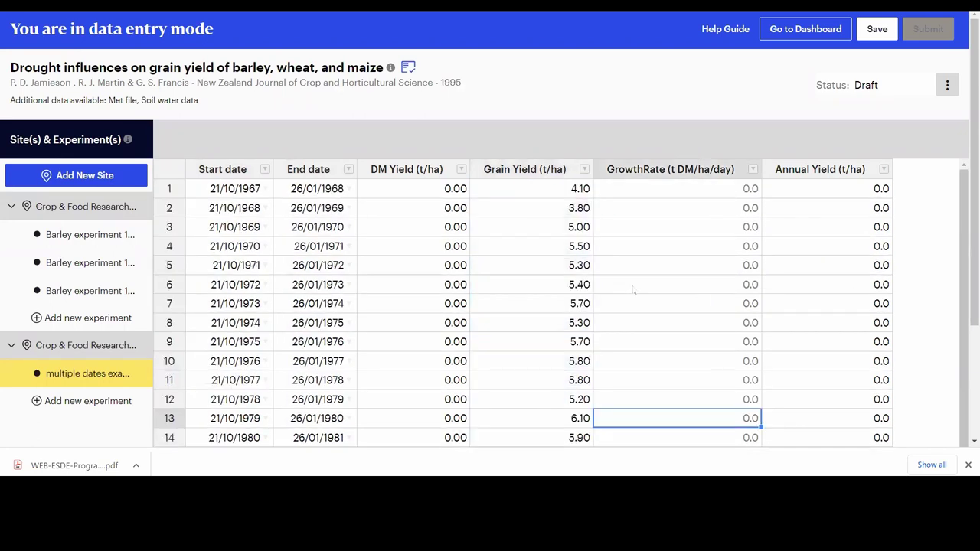
scroll(959, 269, down, 5)
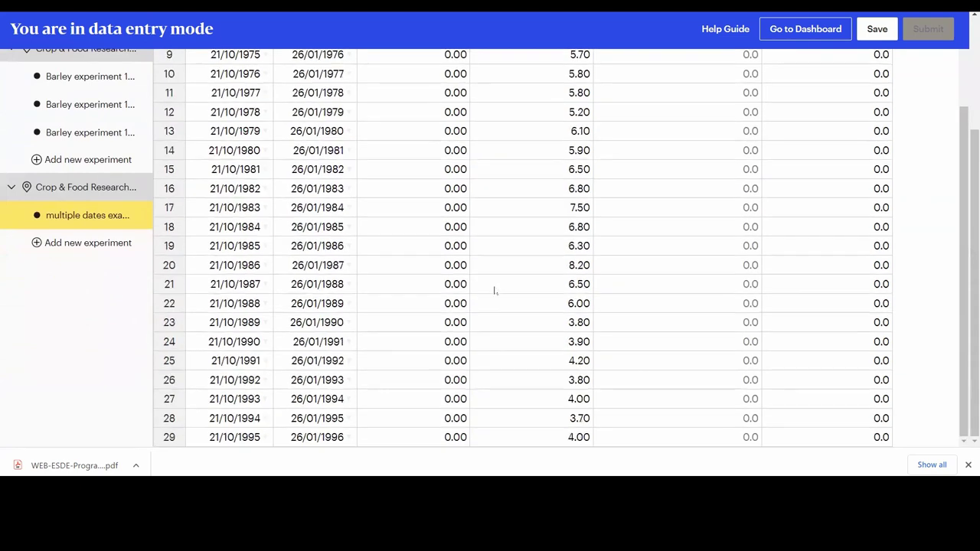
scroll(516, 297, up, 5)
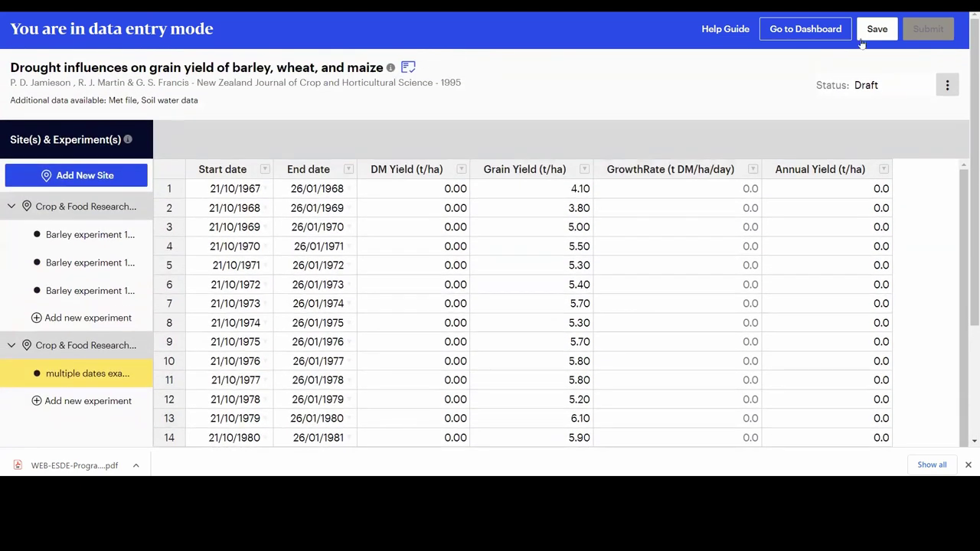
Step: Save the entered dates and yields and go to the All Datasets dashboard
click(871, 36)
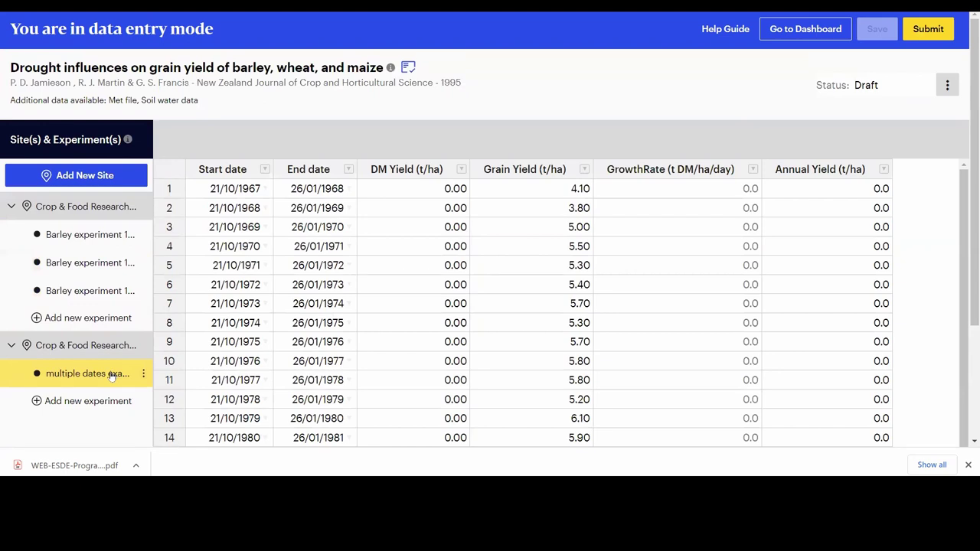
click(824, 29)
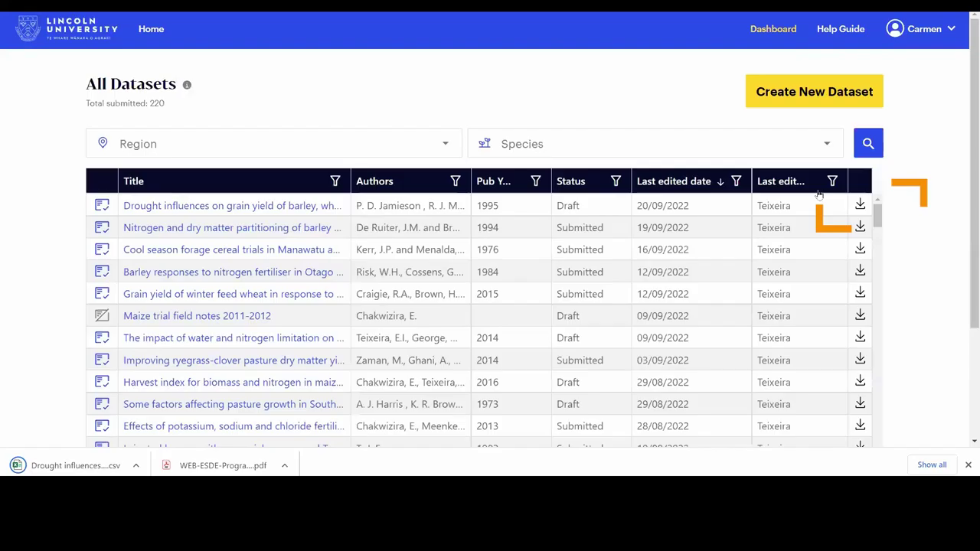
Step: Open the downloaded CSV and autofit the Data Source, Start Date and End Date columns
click(81, 466)
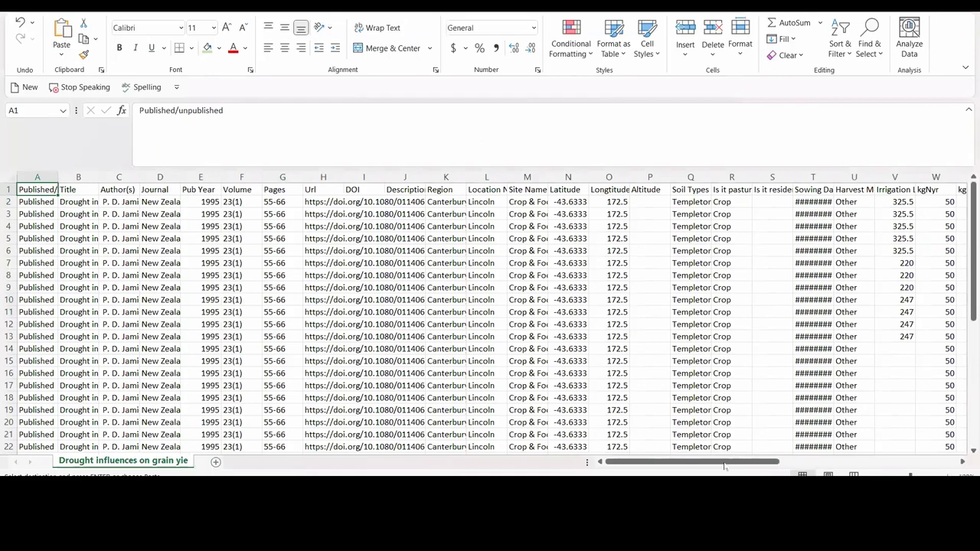
drag(731, 462, 909, 469)
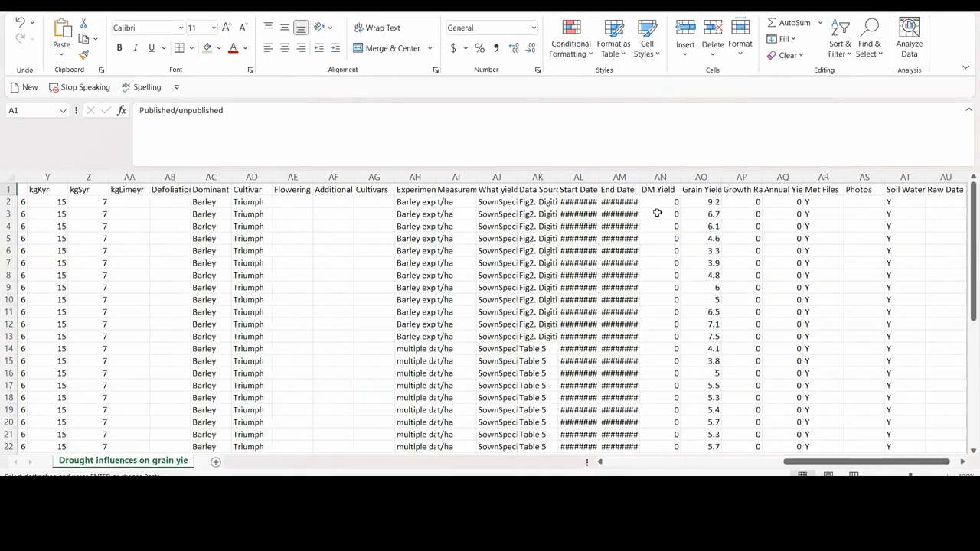
double_click(559, 179)
scroll(575, 253, down, 3)
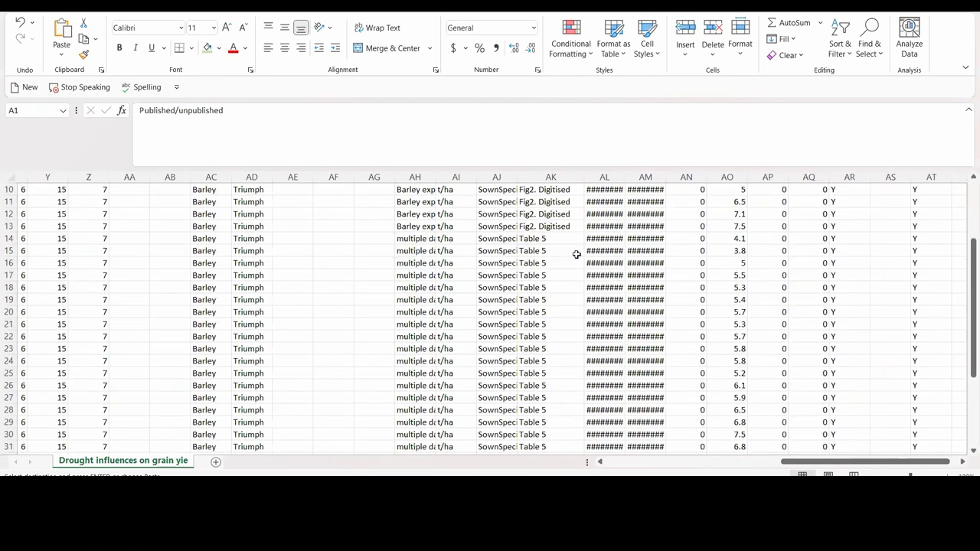
double_click(625, 176)
double_click(681, 176)
Step: Select the data source cells of the new Table 5 rows to check them
drag(542, 238, 711, 346)
scroll(708, 340, up, 3)
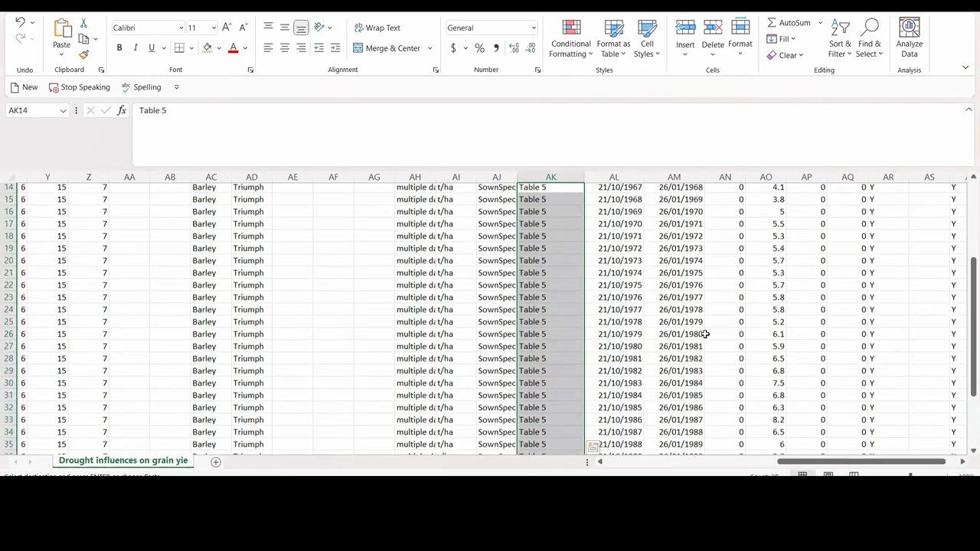
scroll(750, 216, up, 4)
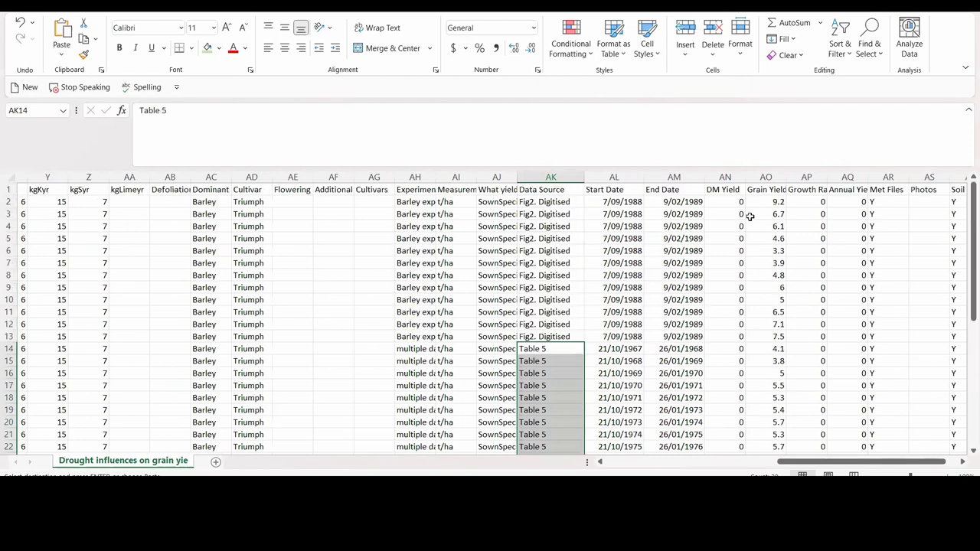
Step: Close the downloaded drought CSV workbook in Excel with Ctrl+W, bringing up the save prompt
key(ctrl+w)
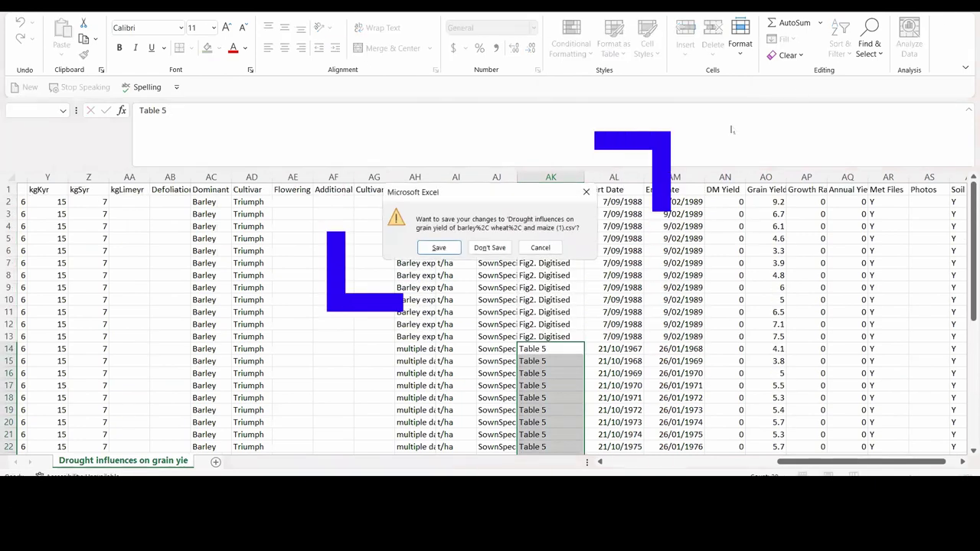